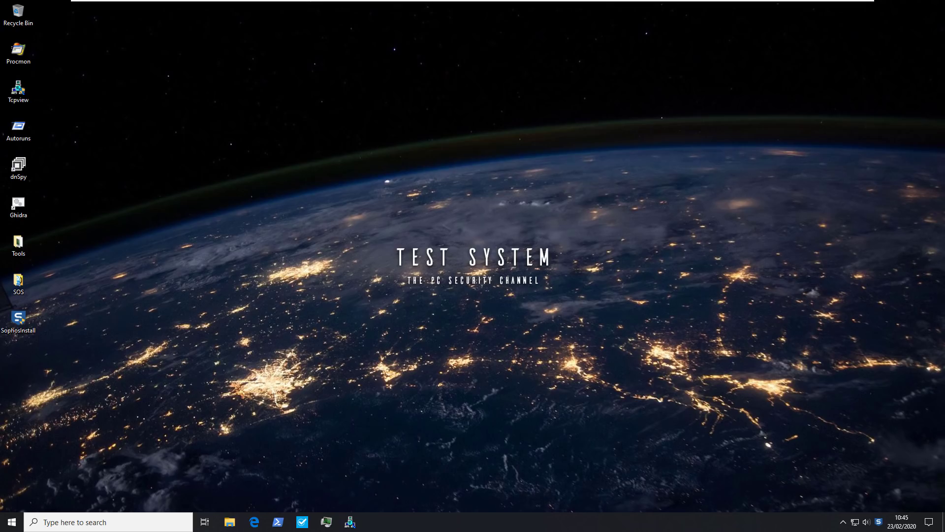
Sign in to the Sophos Home online dashboard and review the protection status of the test device.
click(877, 524)
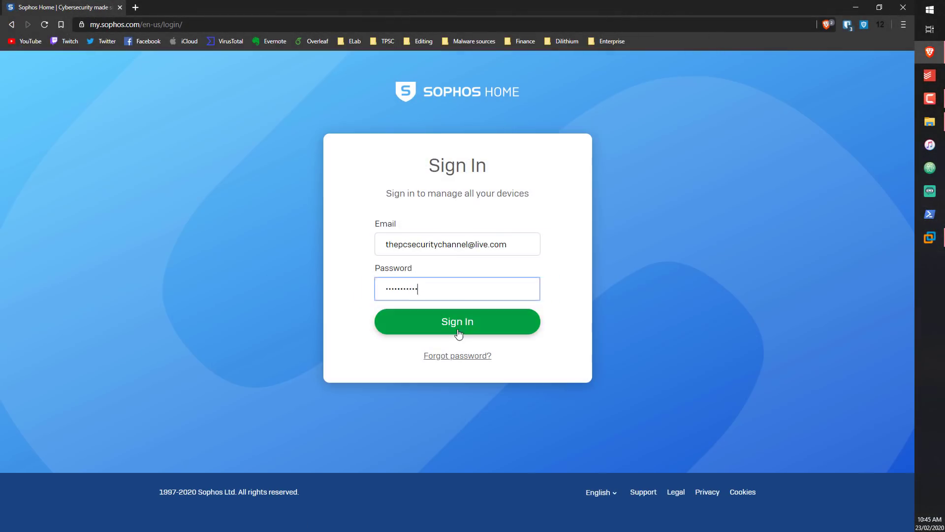
click(457, 323)
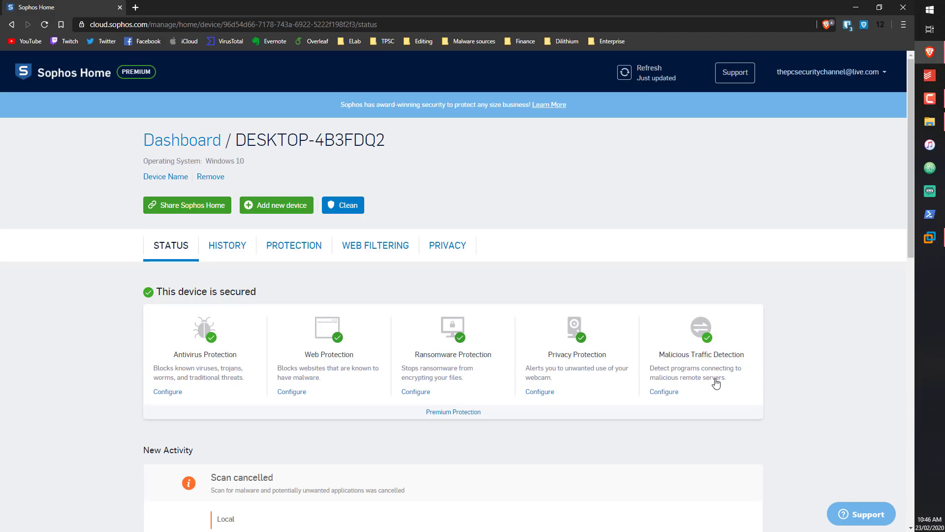
scroll(713, 382, down, 2)
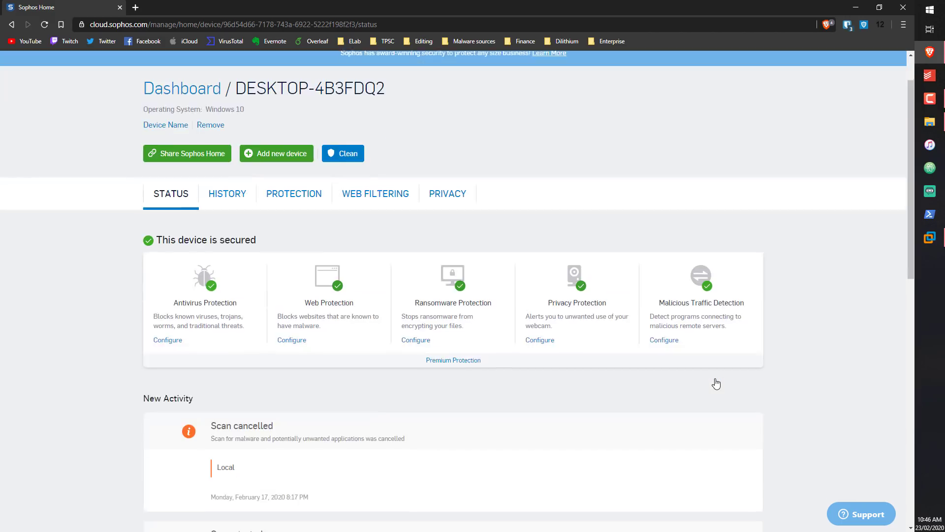
Review the device's activity history, including the Process Hacker.exe potentially unwanted application entry.
click(236, 148)
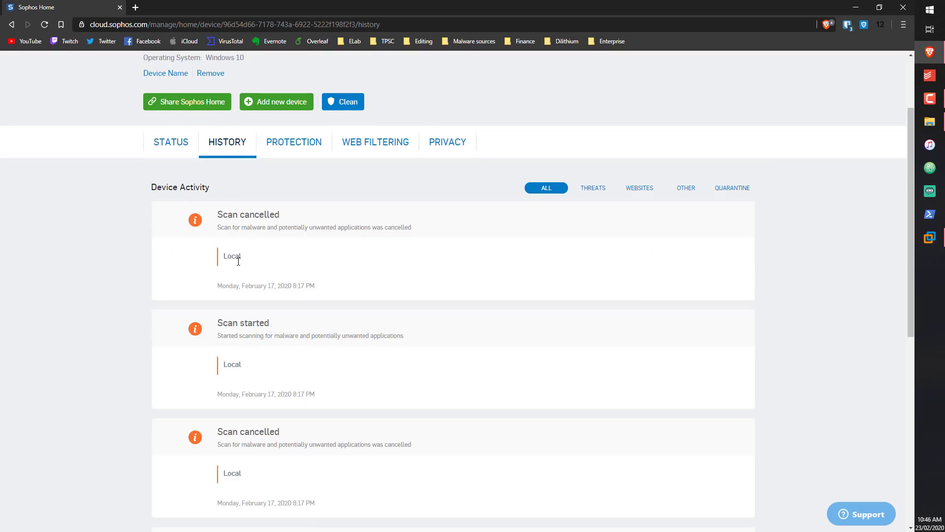
scroll(255, 374, down, 3)
scroll(259, 395, up, 5)
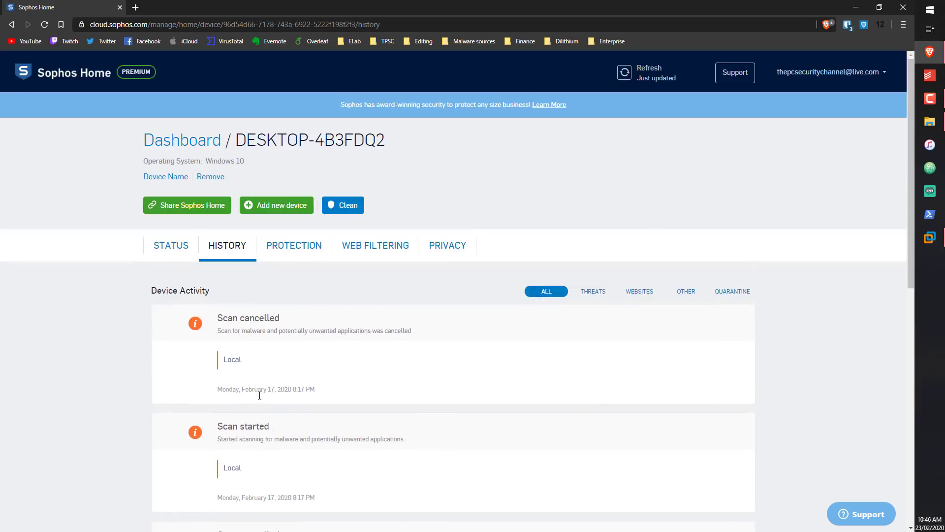
scroll(260, 395, down, 6)
drag(224, 386, 420, 404)
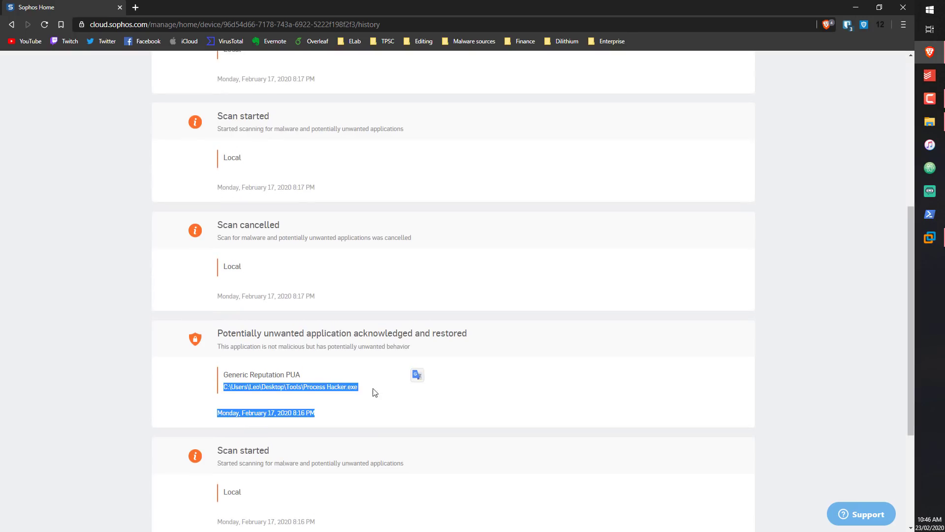
click(313, 513)
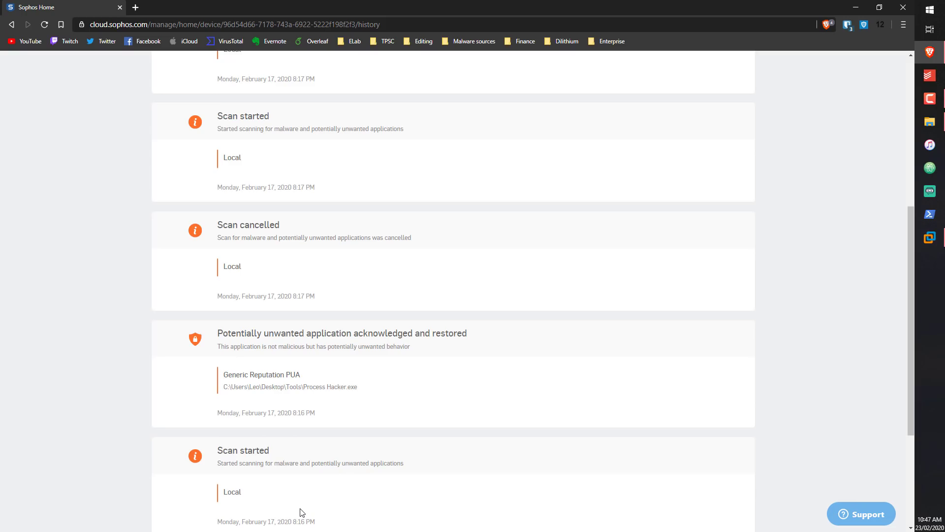
scroll(301, 512, down, 5)
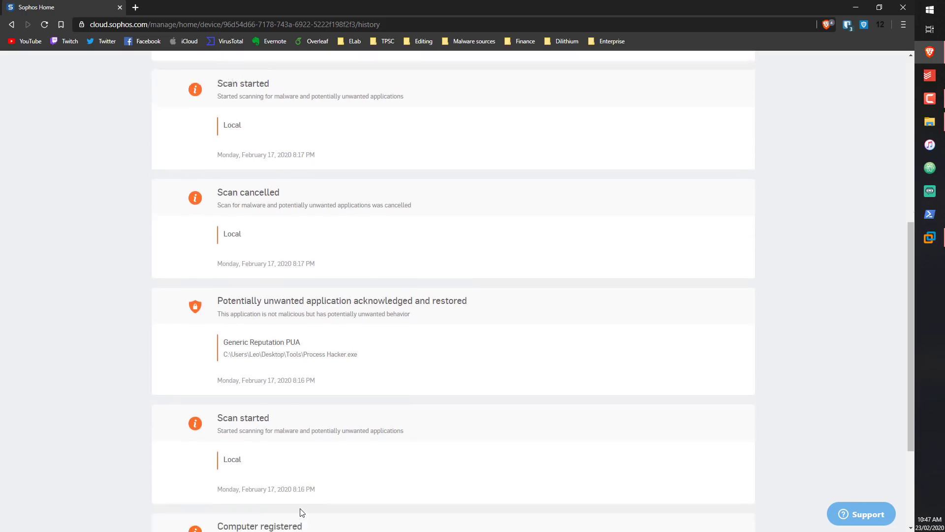
Review the device's General, Exploits, Ransomware and Web protection settings, including the advanced ransomware settings.
scroll(310, 248, up, 15)
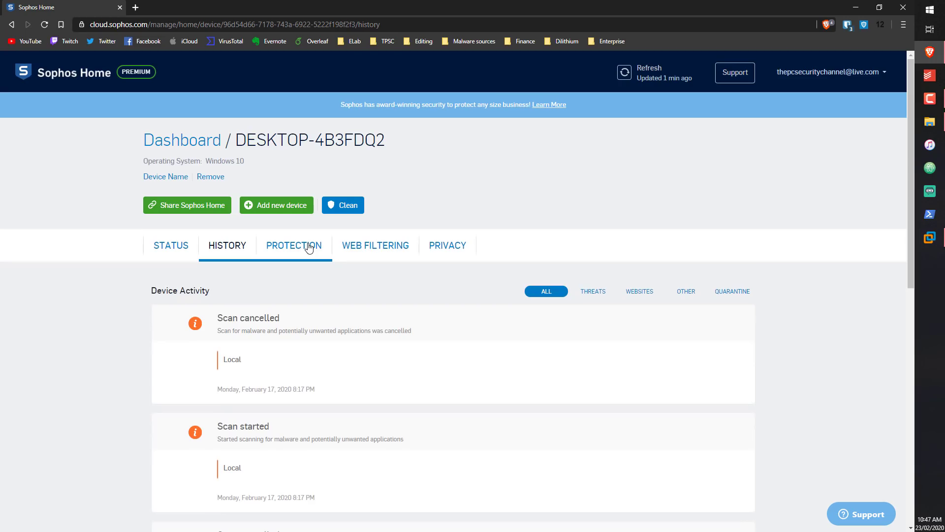
click(309, 248)
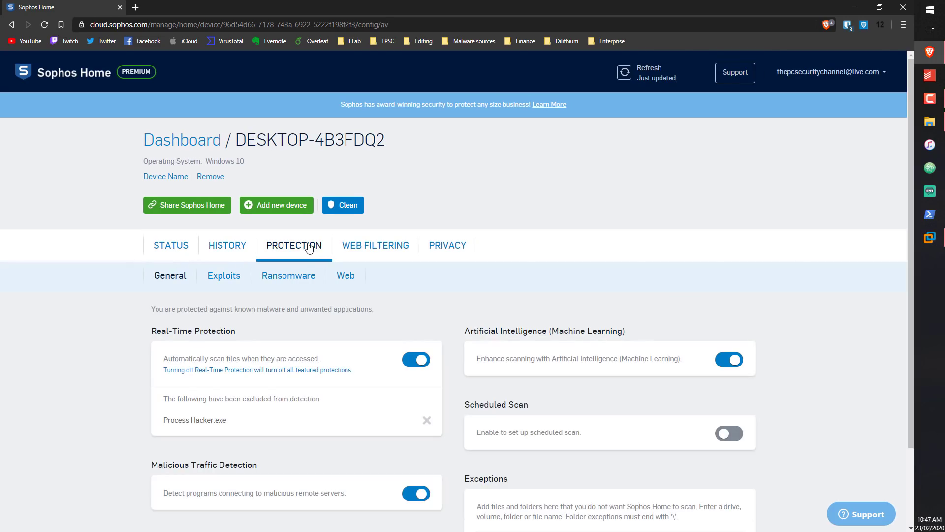
click(223, 279)
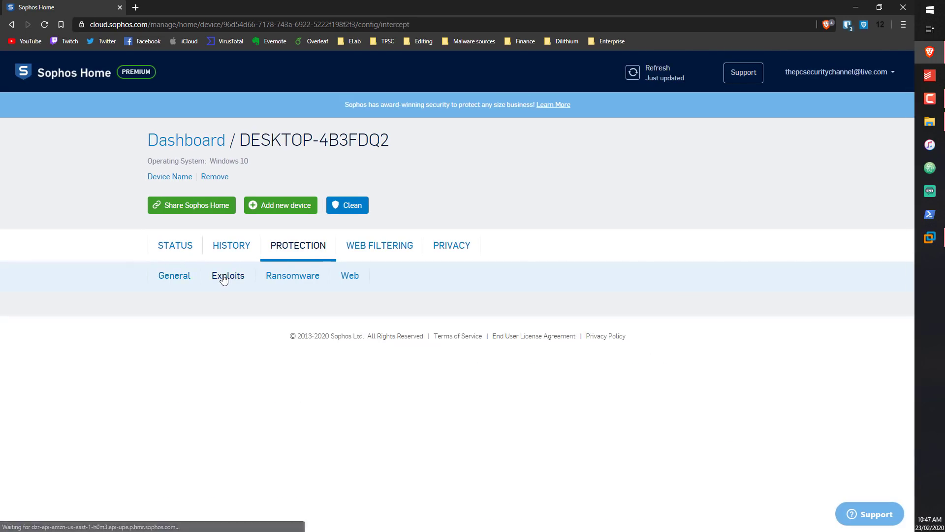
click(283, 275)
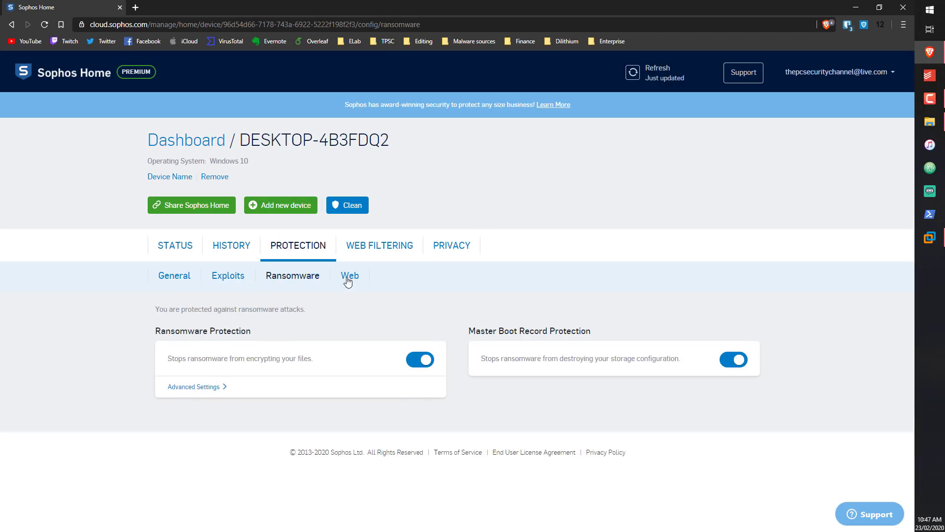
click(300, 387)
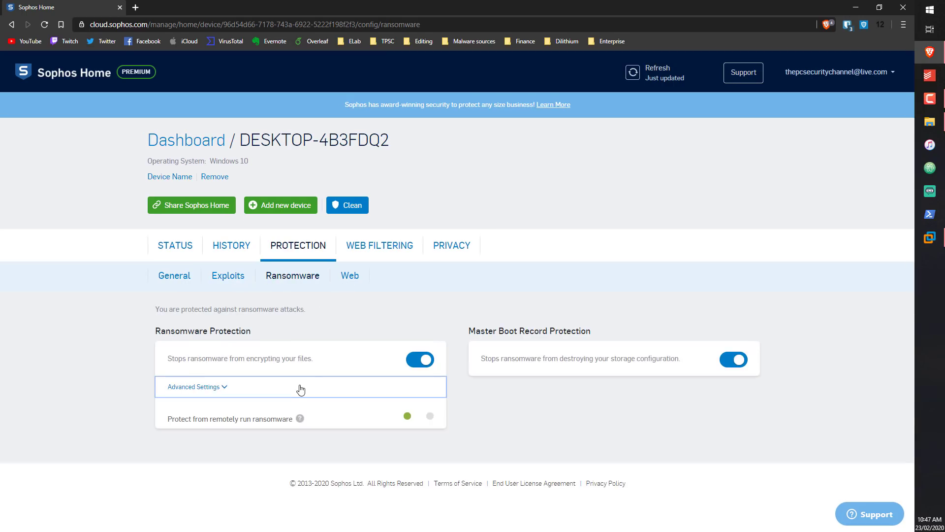
click(353, 275)
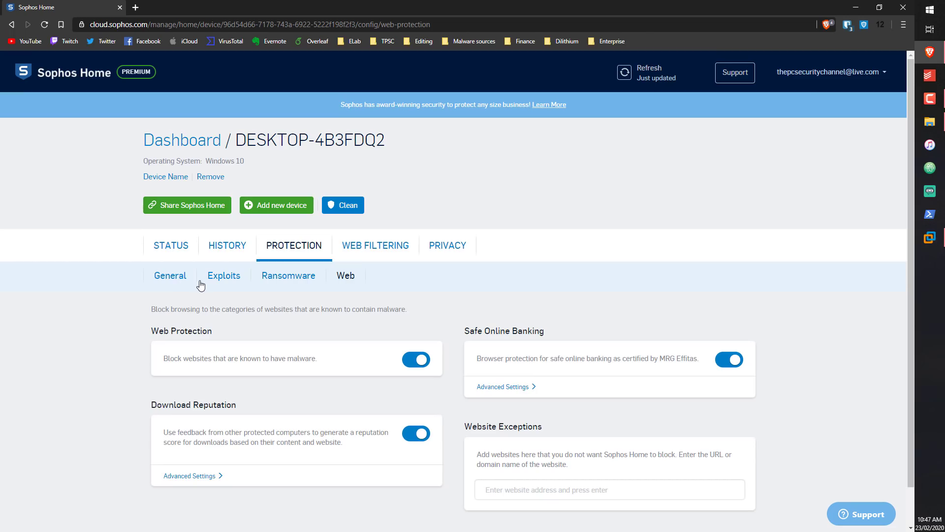
click(178, 283)
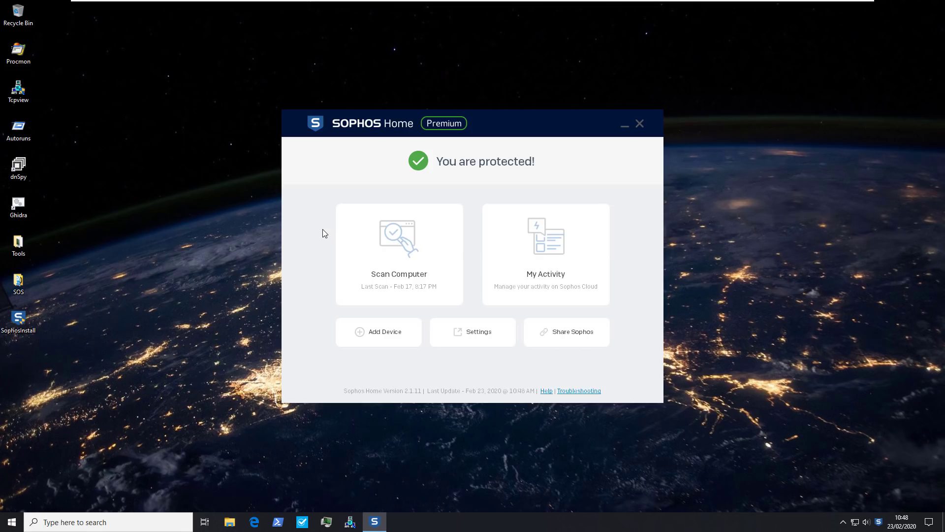
Close the Sophos Home window and check the malware samples in the host's Shared\Classified folder.
click(640, 125)
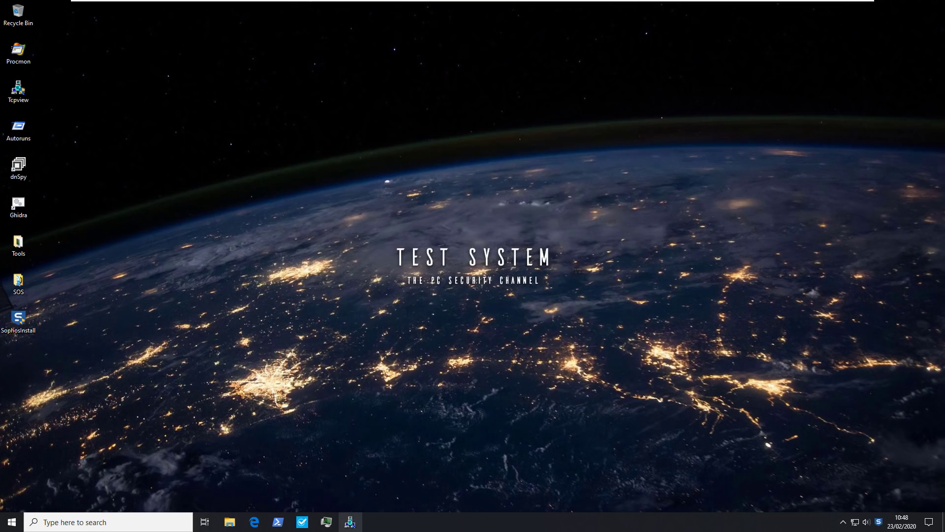
key(alt+Tab)
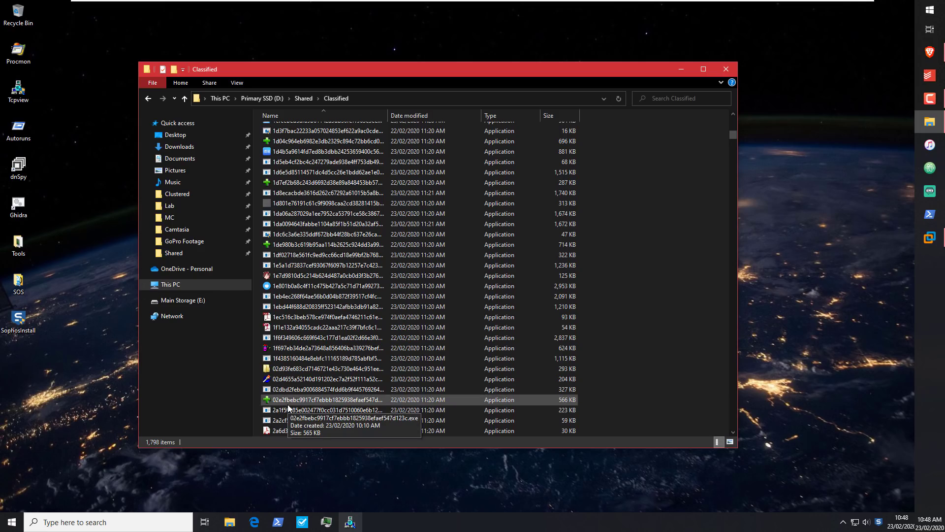
drag(613, 69, 618, 476)
key(super+Down)
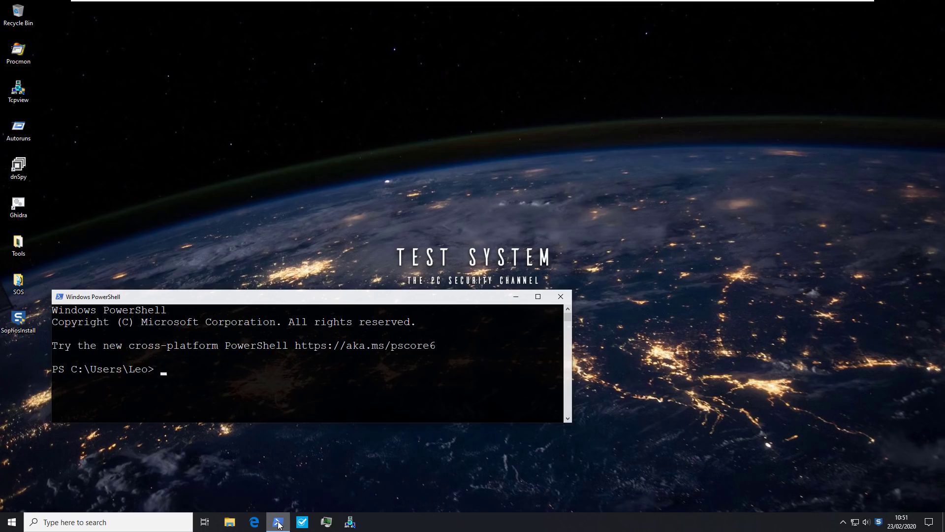
In PowerShell, change to the Z:/Shared directory and run the malex.py script with Python.
text(python)
key(Escape)
text(cd Z)
text(:/)
text(Shared)
text(python)
key(BackSpace)
key(BackSpace)
key(BackSpace)
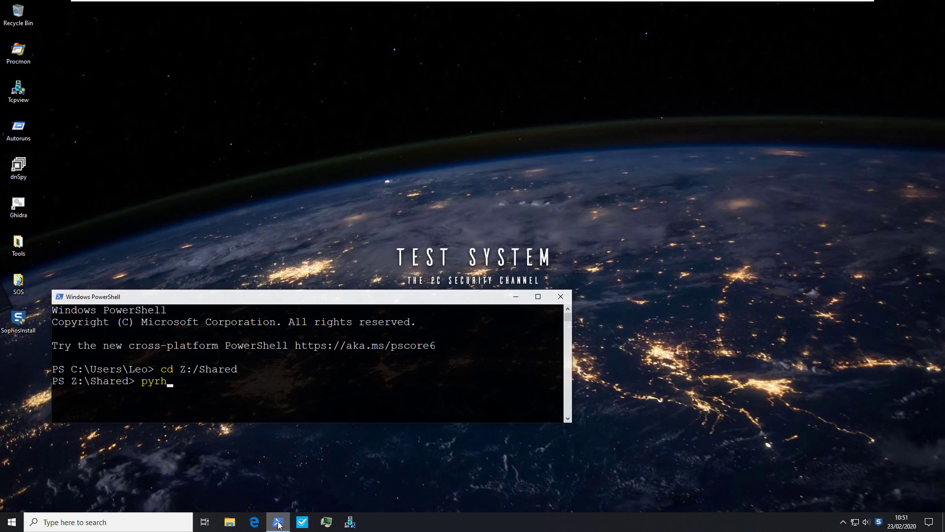
text(hon malex.py)
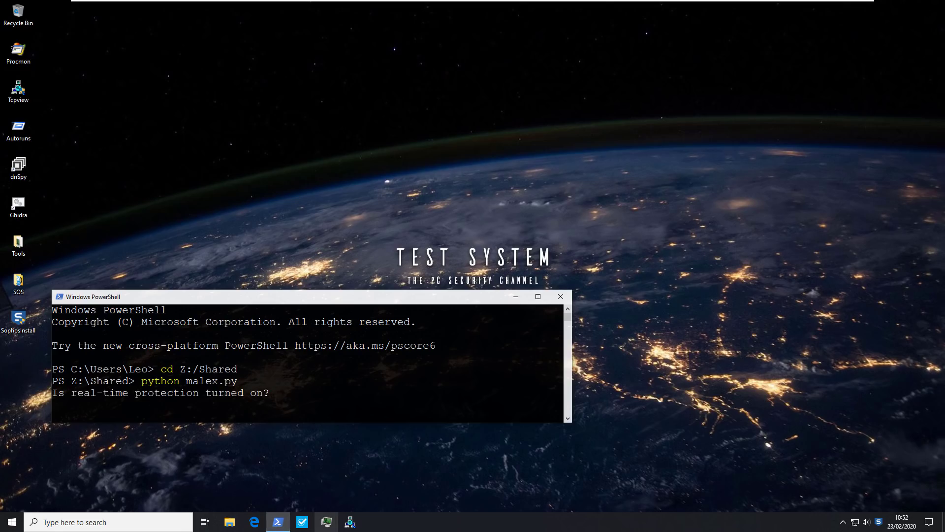
Open Sophos Home and Task Manager, and arrange them beside the PowerShell window without overlap.
click(882, 521)
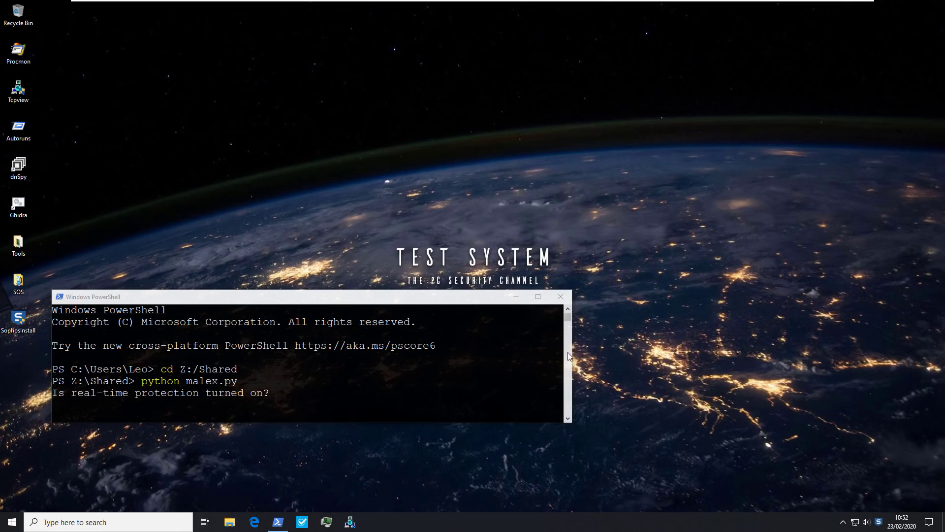
right_click(561, 513)
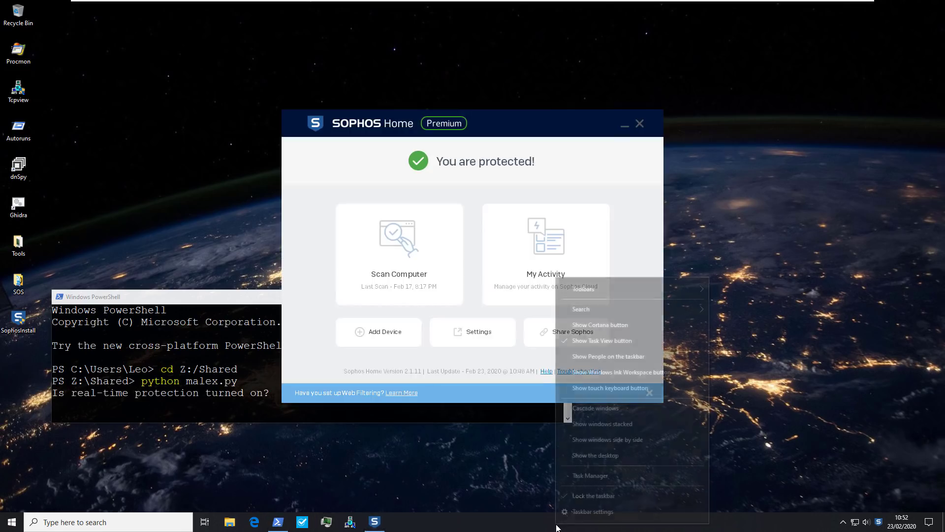
click(595, 469)
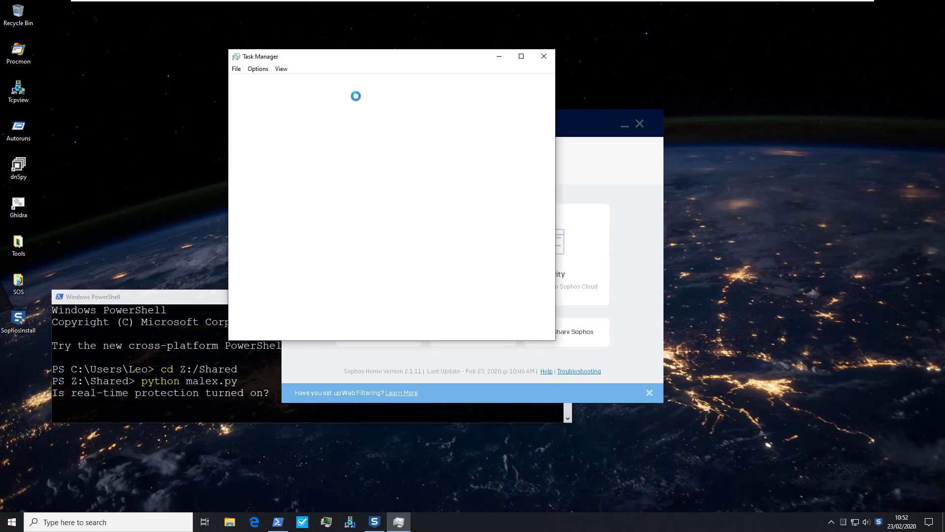
drag(351, 59, 489, 75)
drag(661, 43, 685, 41)
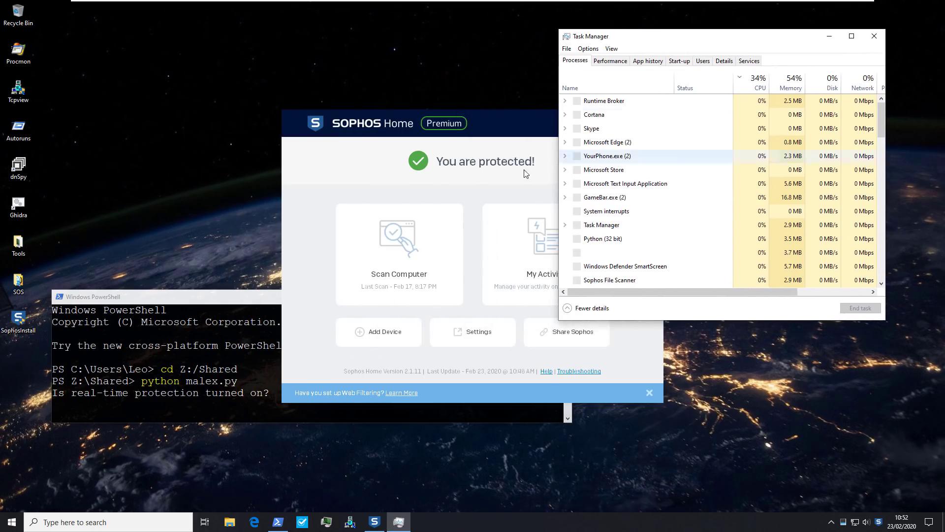
click(501, 146)
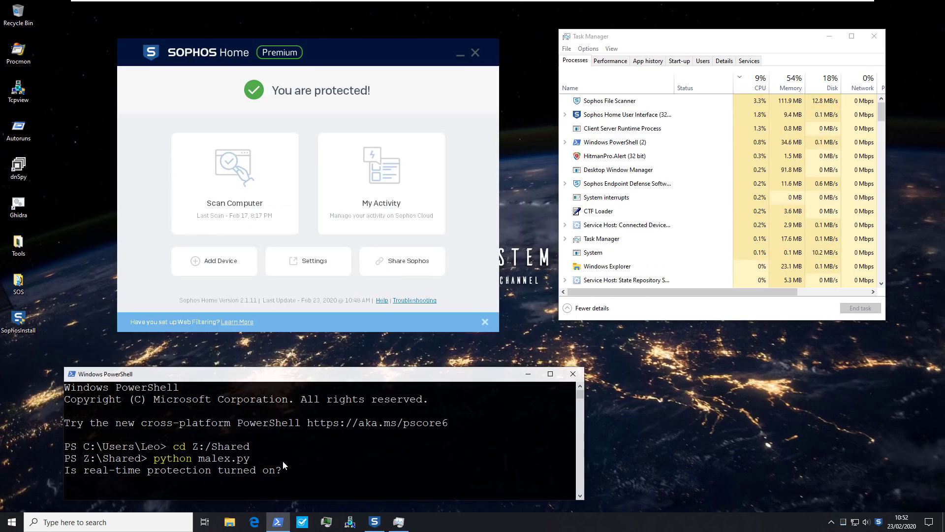
Start the malware test by answering yes to the real-time protection question, and dismiss the paused threat notifications message.
text(es)
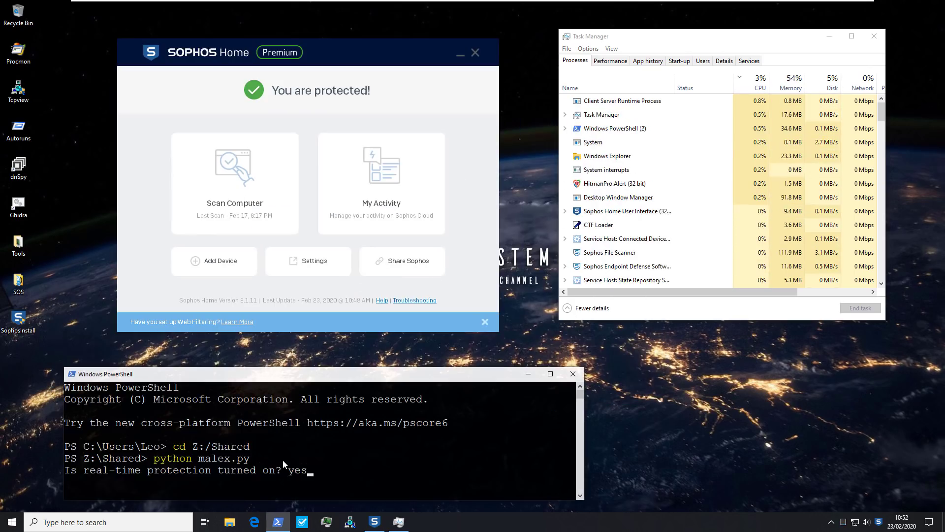
key(Return)
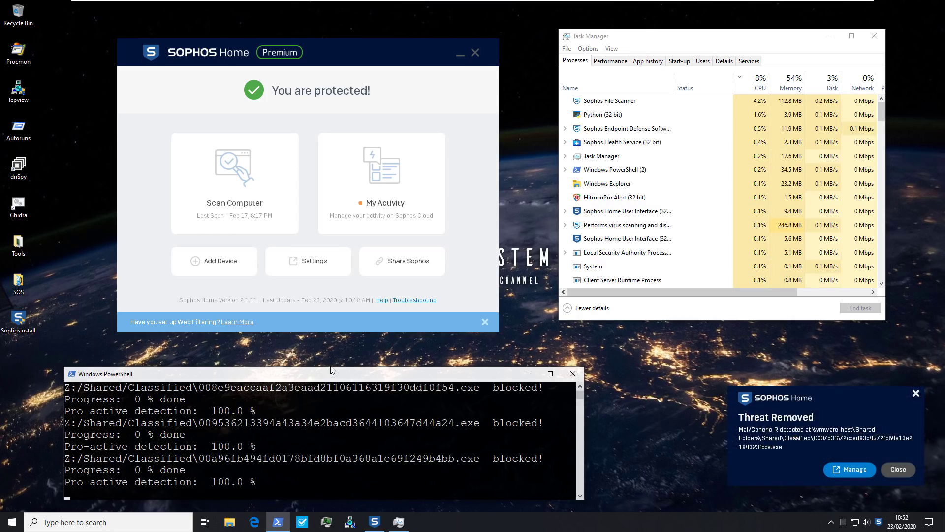
drag(327, 368, 323, 423)
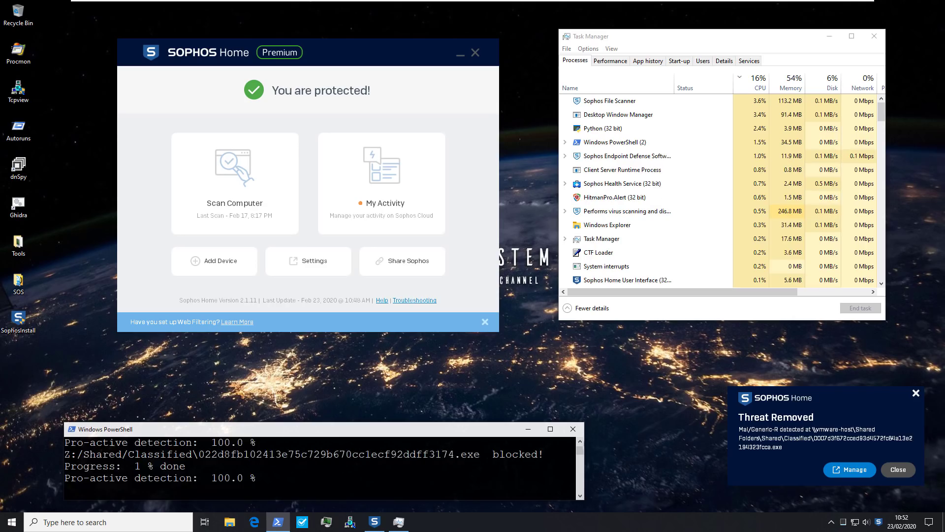
drag(521, 430, 498, 387)
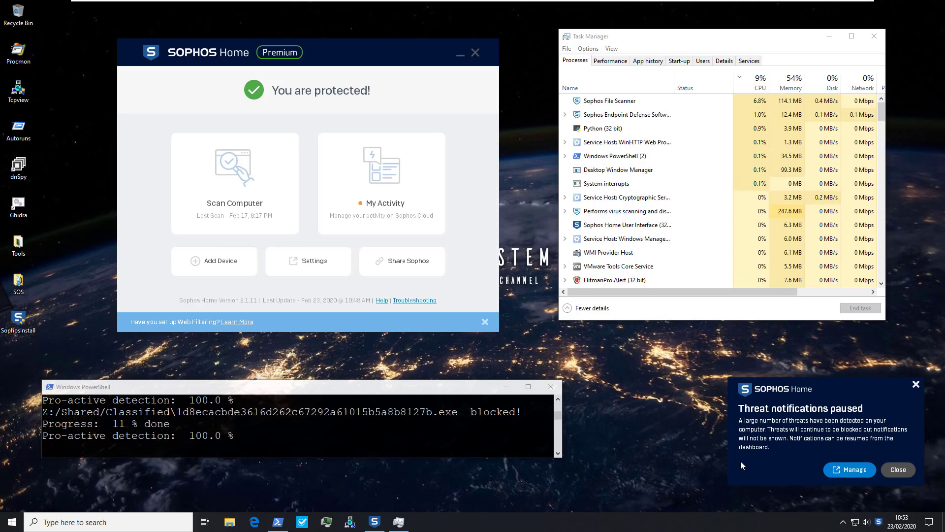
click(916, 385)
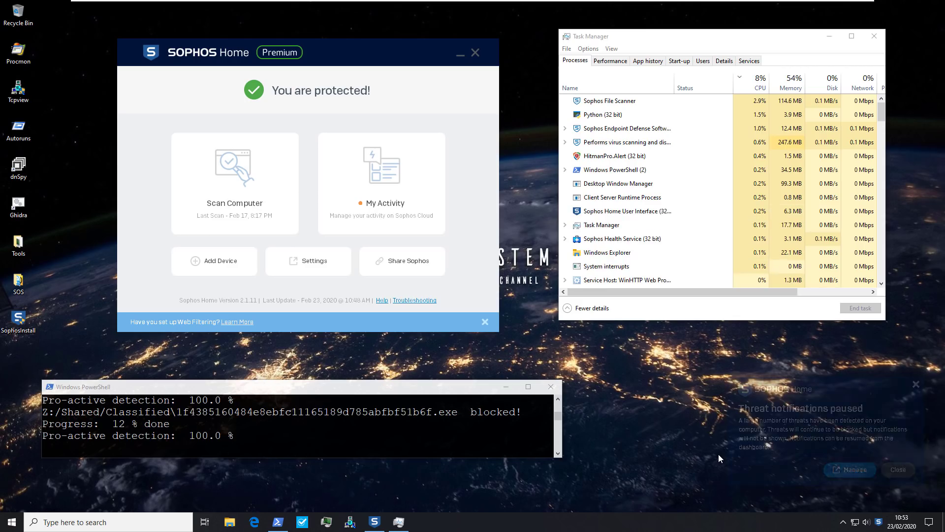
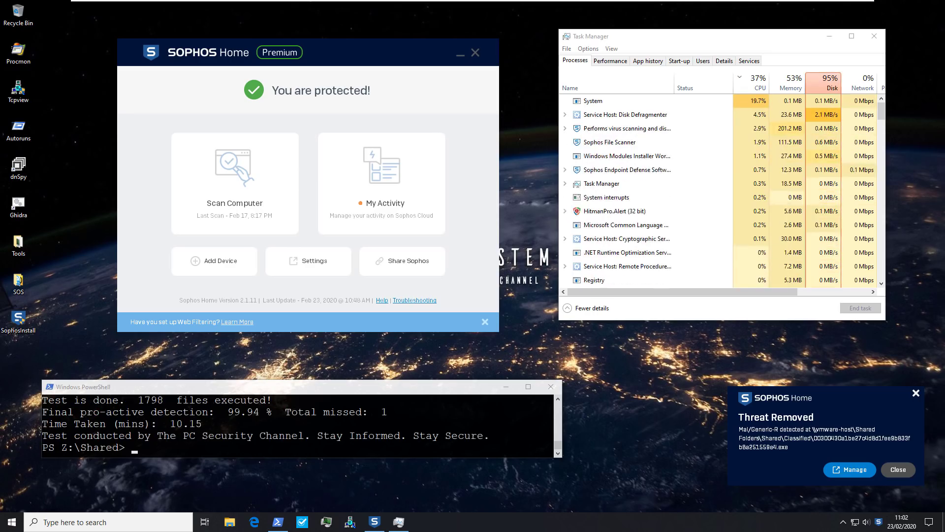
Check the finished test's summary in PowerShell and examine the memory use of the Sophos and HitmanPro.Alert processes in Task Manager.
click(373, 390)
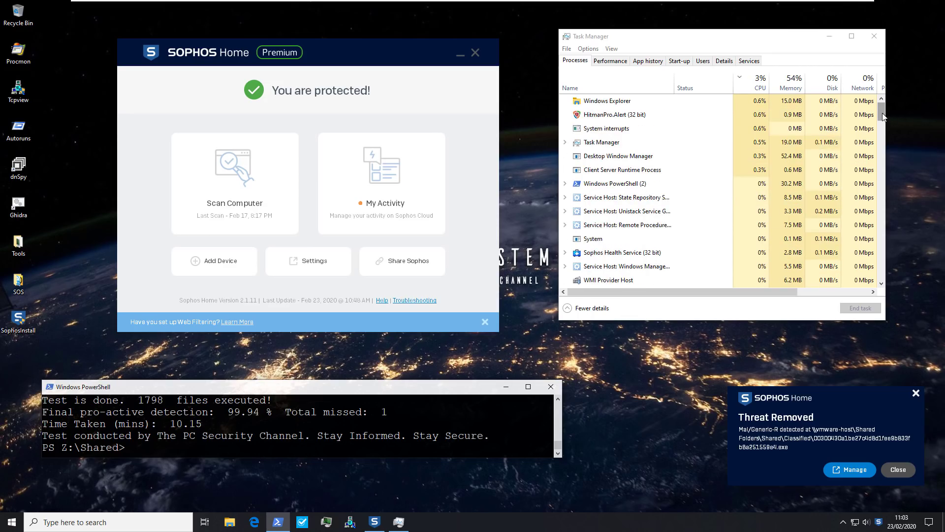
drag(882, 113, 862, 129)
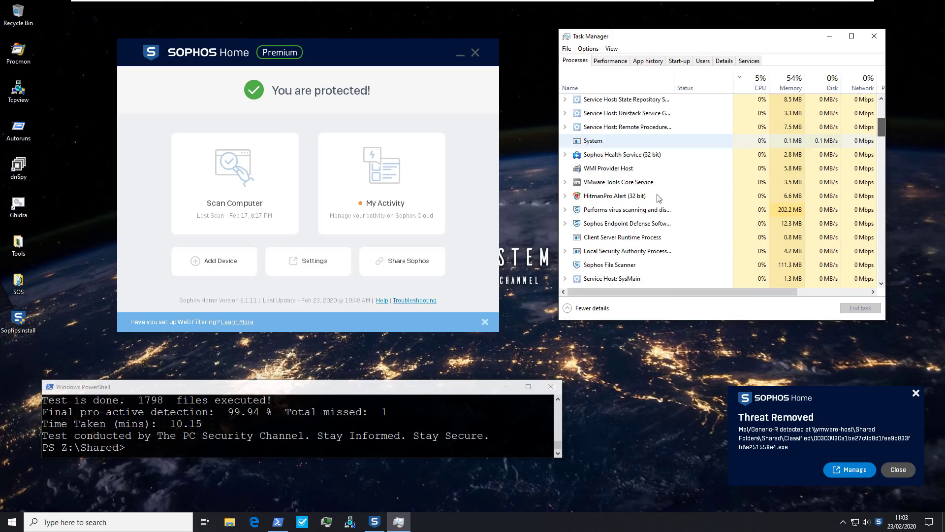
click(631, 195)
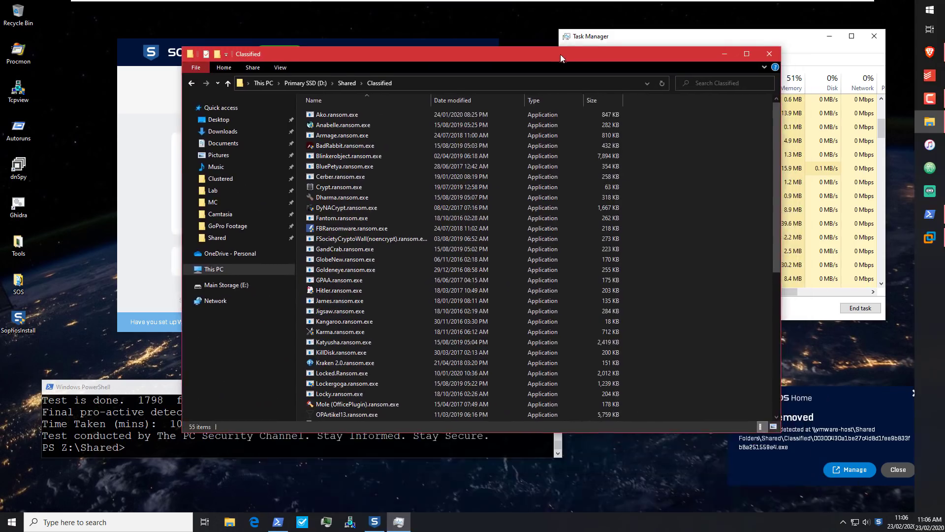
Put away the Classified folder of ransomware samples and start the malex.py ransomware test, answering yes to the real-time protection question.
drag(560, 55, 559, 57)
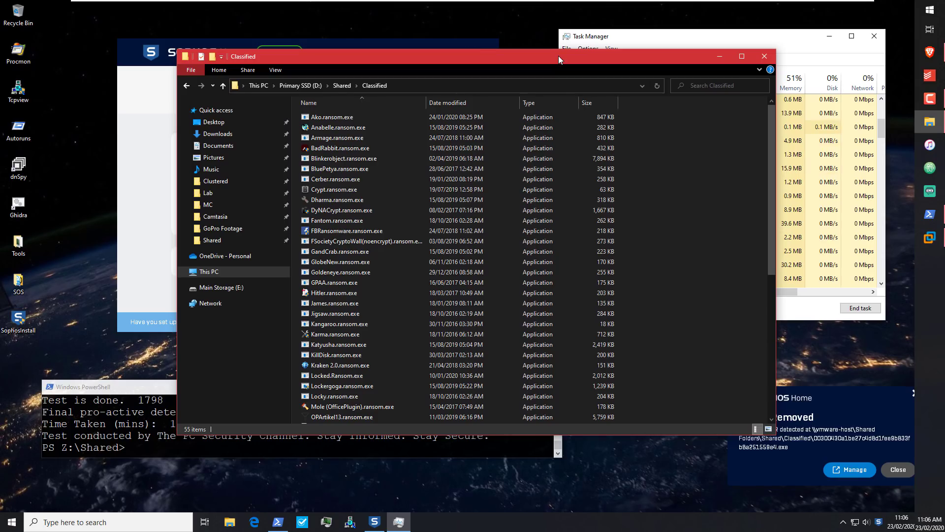
key(super+Down)
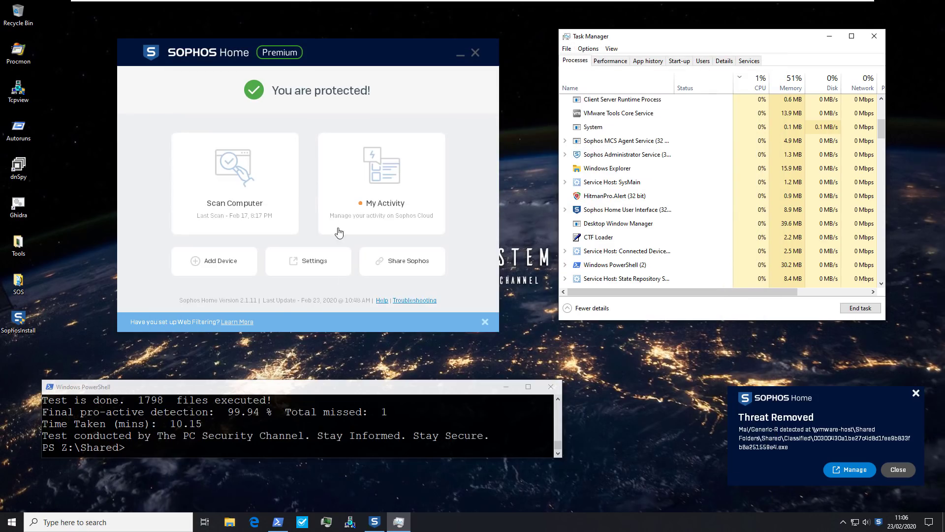
click(297, 383)
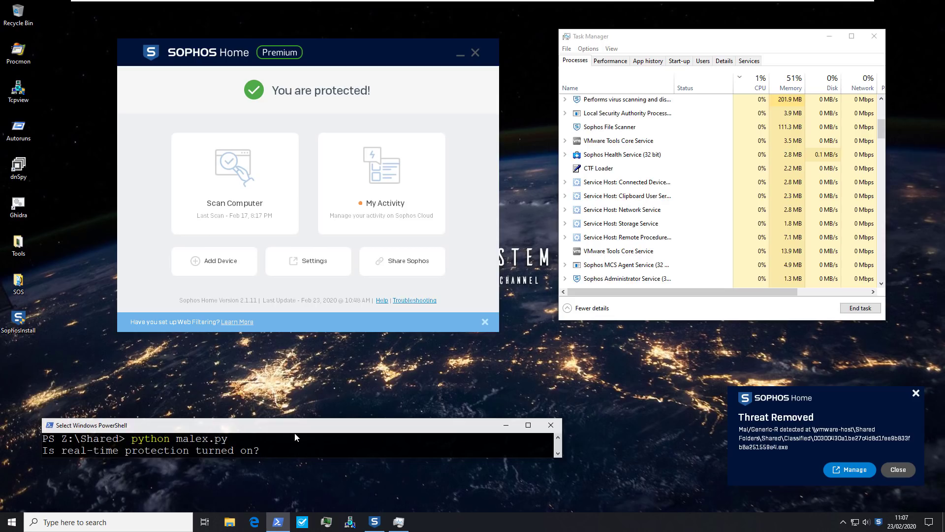
text(yes)
key(Return)
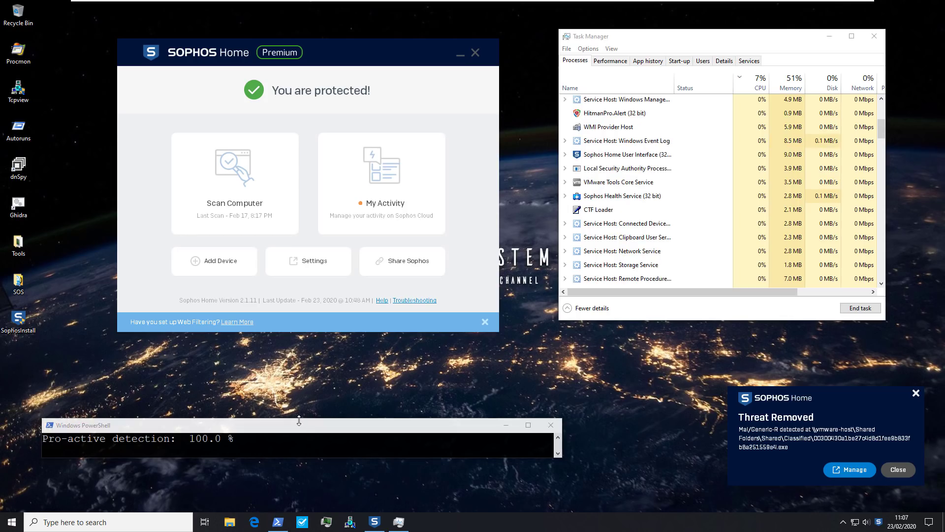
Enlarge the PowerShell window upward to read the ransomware test's progress and summary, and minimize it.
drag(302, 419, 301, 331)
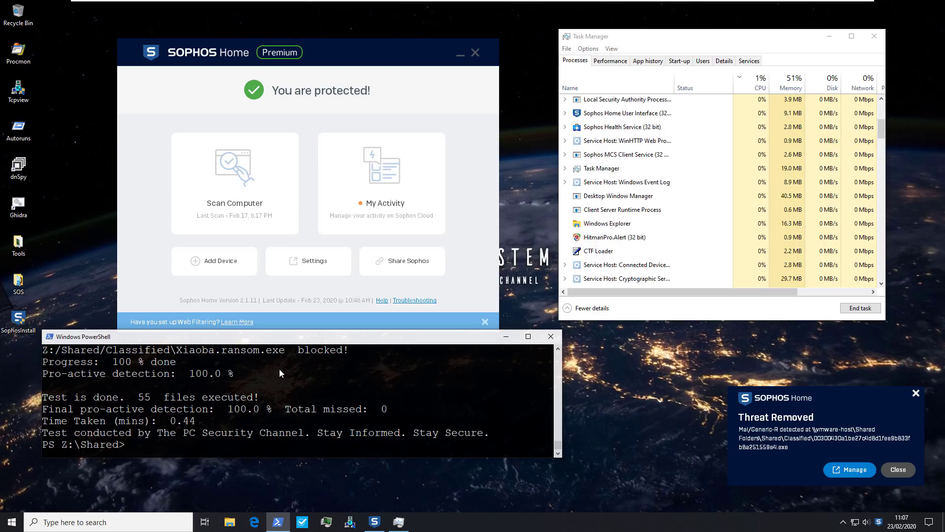
click(506, 337)
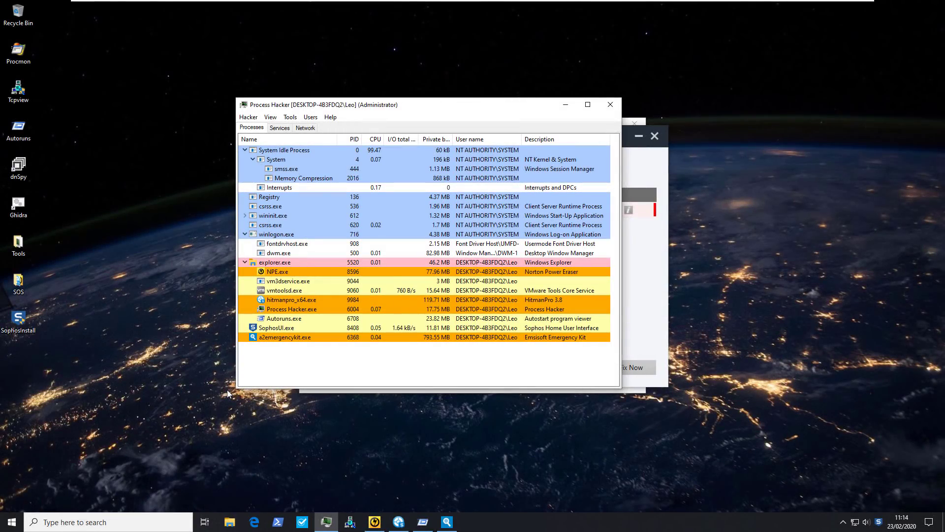
Review the scan results in Norton Power Eraser, HitmanPro and Emsisoft Emergency Kit, closing each scanner without applying any fix.
click(640, 296)
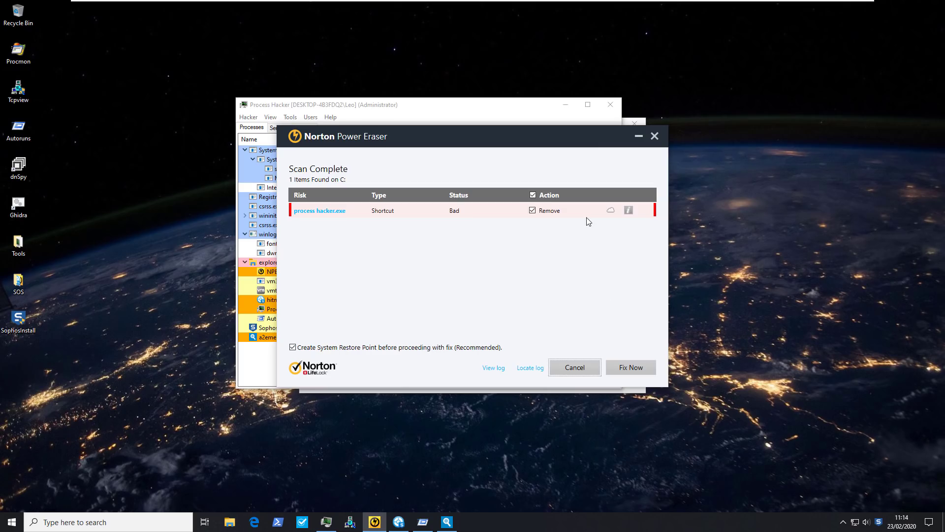
click(655, 136)
click(631, 196)
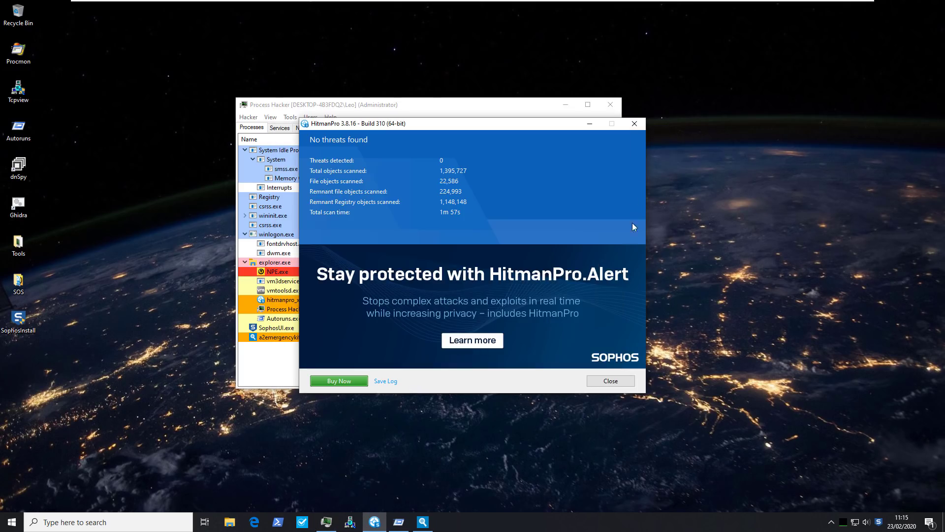
click(612, 383)
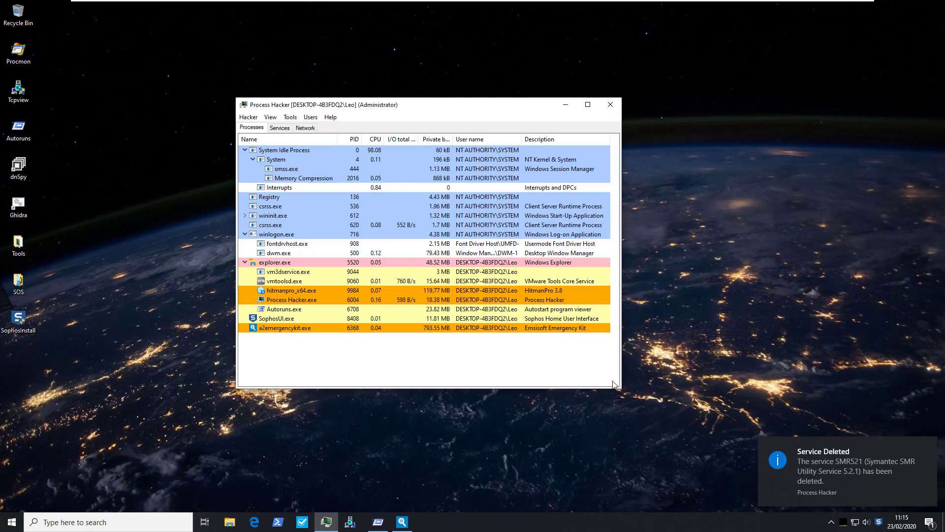
click(399, 522)
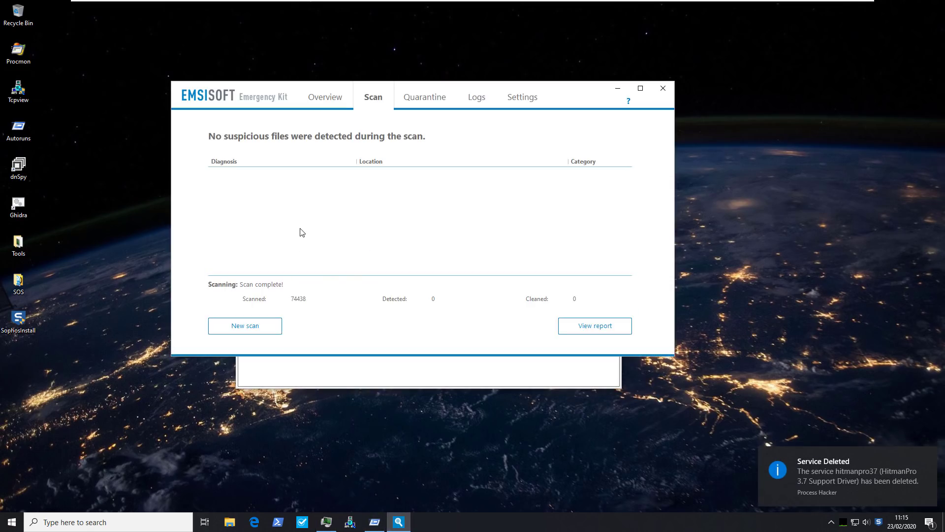
click(662, 91)
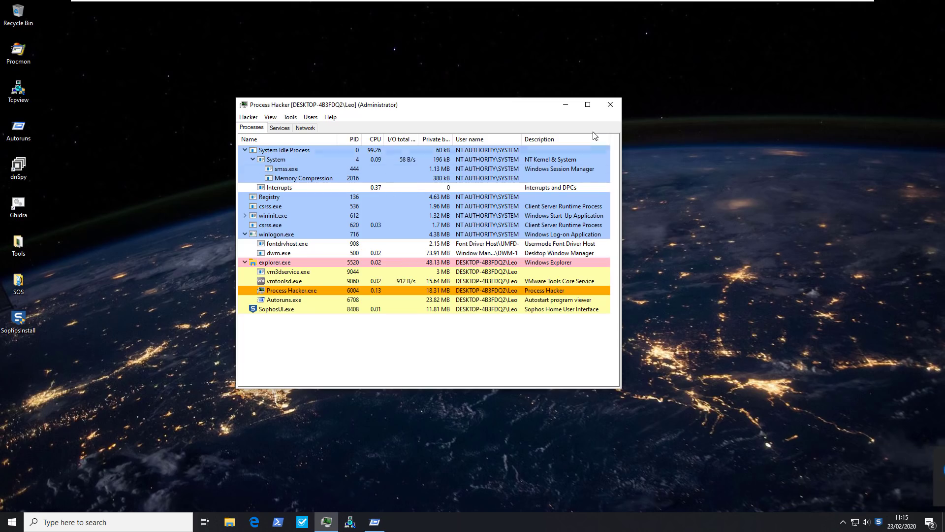
Close Process Hacker and examine the startup entries and their VirusTotal ratings in Autoruns.
click(610, 104)
click(374, 524)
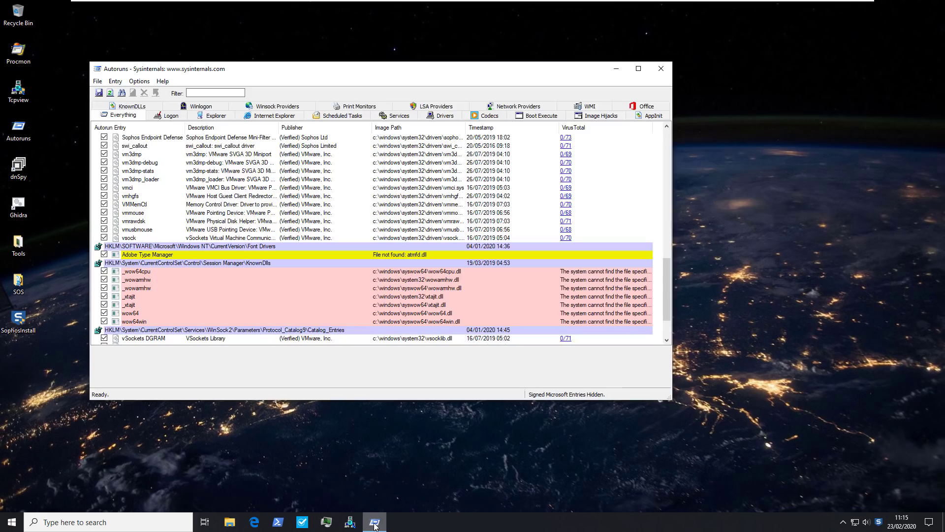
scroll(623, 242, up, 3)
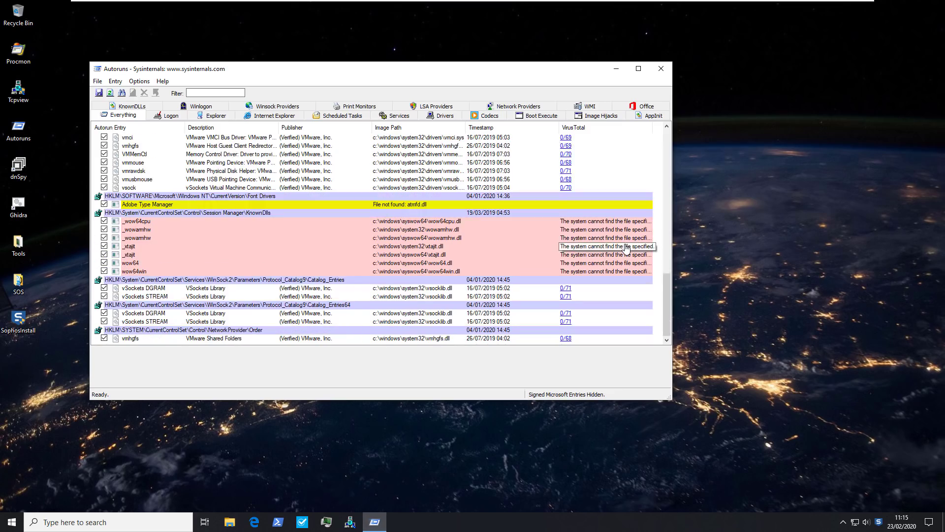
scroll(626, 249, up, 10)
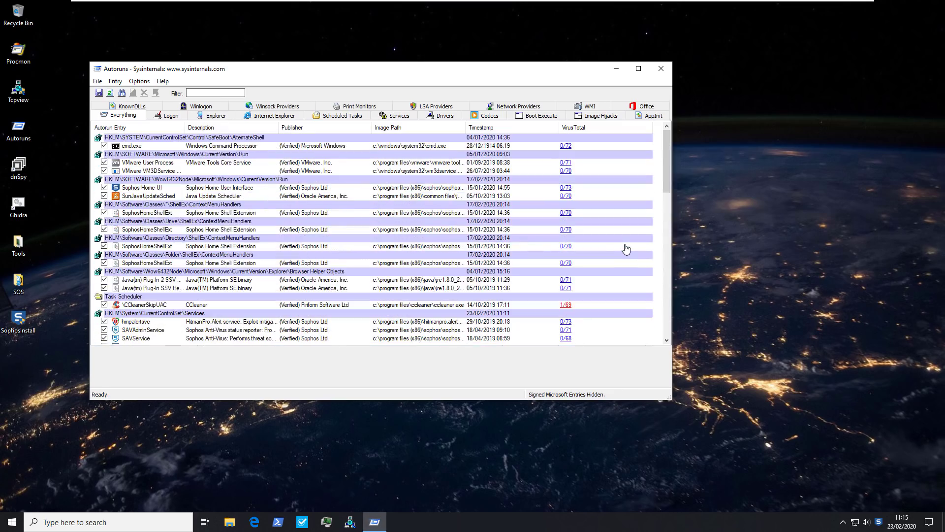